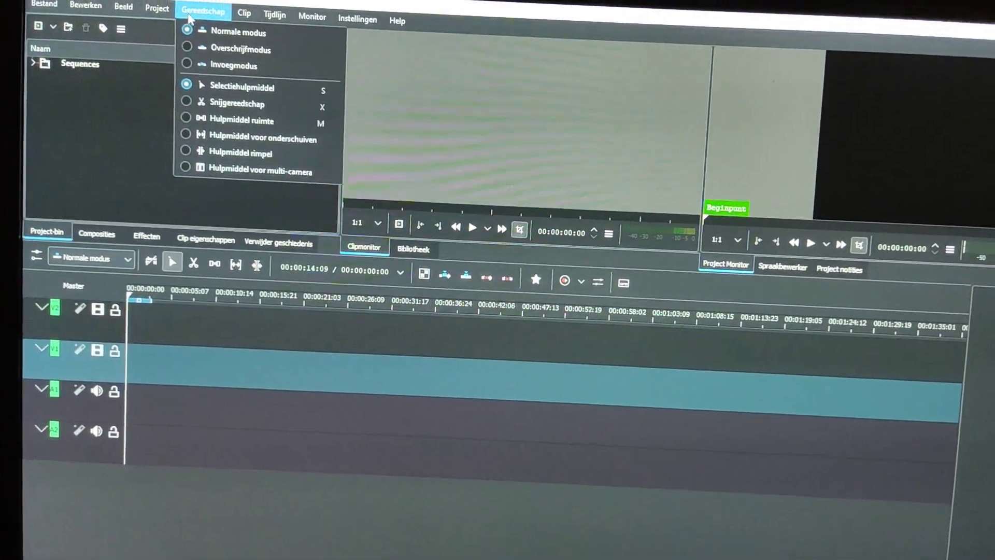
Step: Open the project's speech recognition dialog for automatic subtitles, inspect its options and close it without processing
{"action": "mouse_move", "coordinate": [159, 6]}
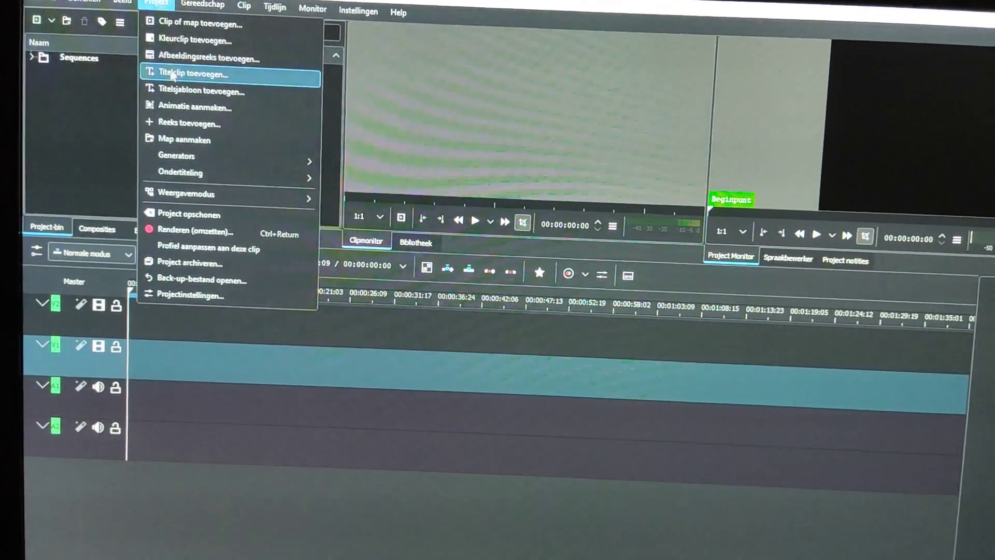
{"action": "mouse_move", "coordinate": [239, 175]}
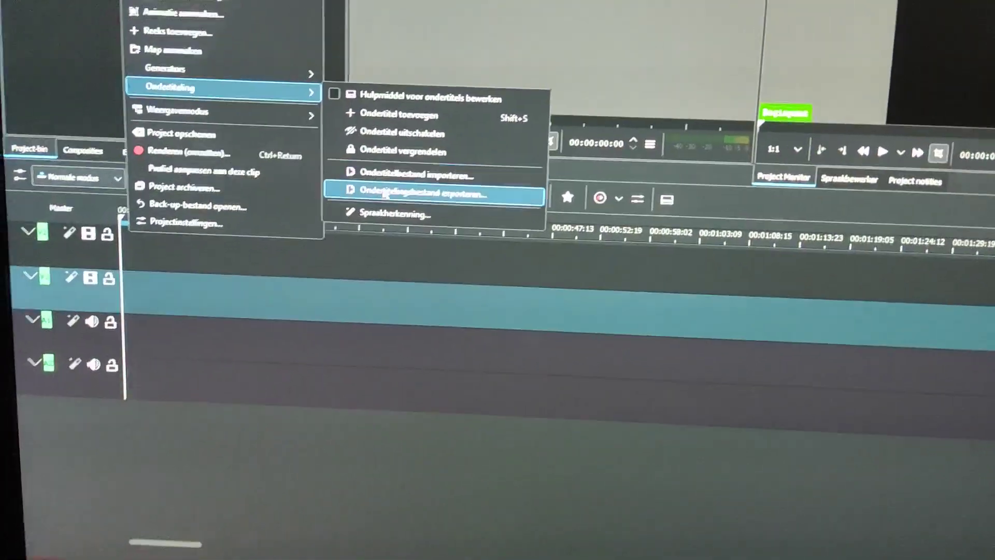
{"action": "left_click", "coordinate": [362, 243]}
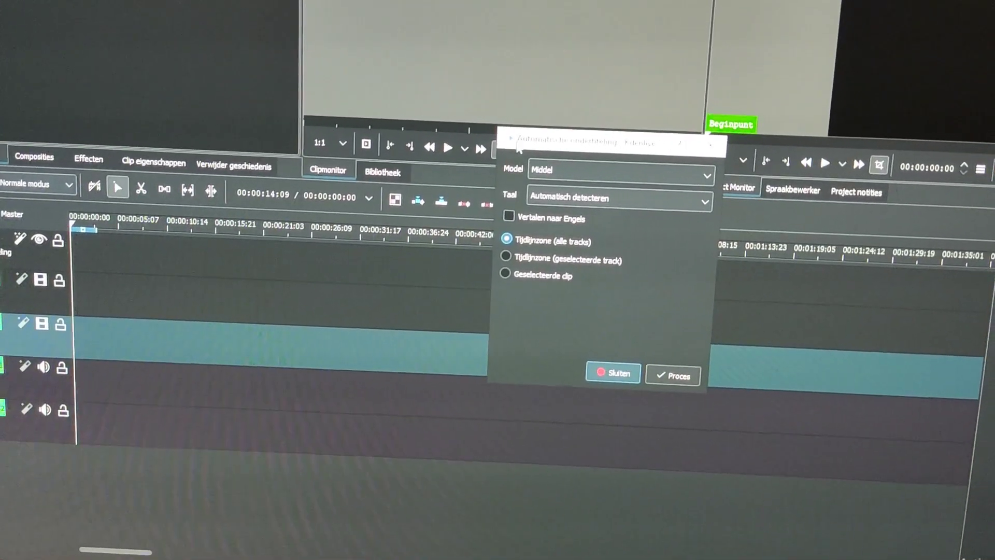
{"action": "left_click_drag", "start_coordinate": [596, 129], "coordinate": [405, 127]}
{"action": "left_click", "coordinate": [419, 354]}
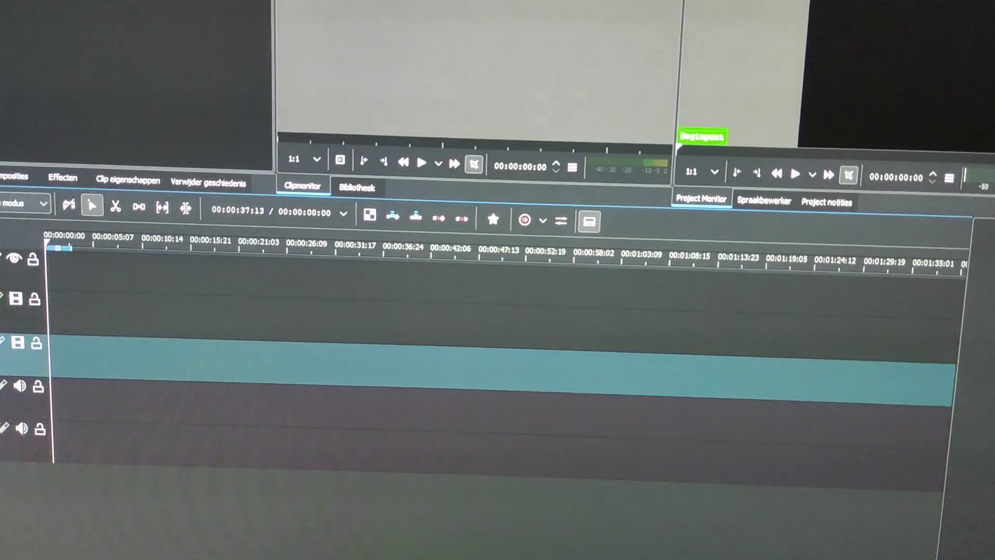
Step: Open the Spraak naar tekst page of the program configuration and choose Fluisteren as the speech engine
{"action": "left_click", "coordinate": [267, 16]}
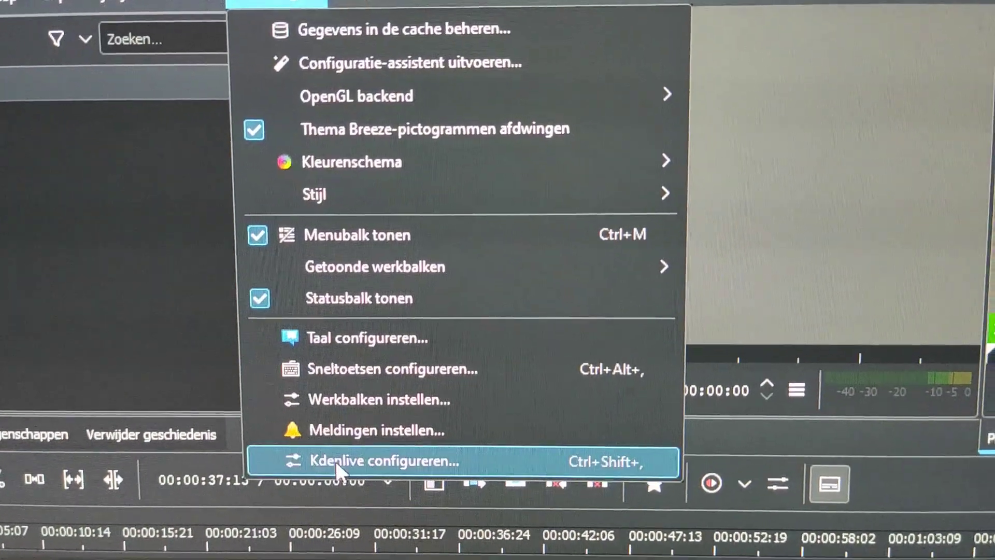
{"action": "left_click", "coordinate": [336, 456]}
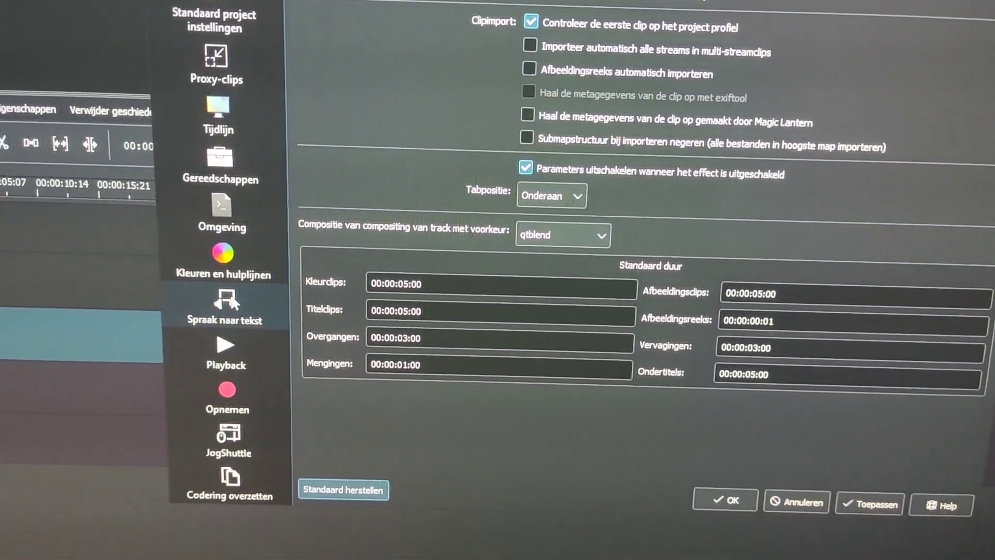
{"action": "left_click", "coordinate": [223, 316]}
{"action": "left_click", "coordinate": [367, 65]}
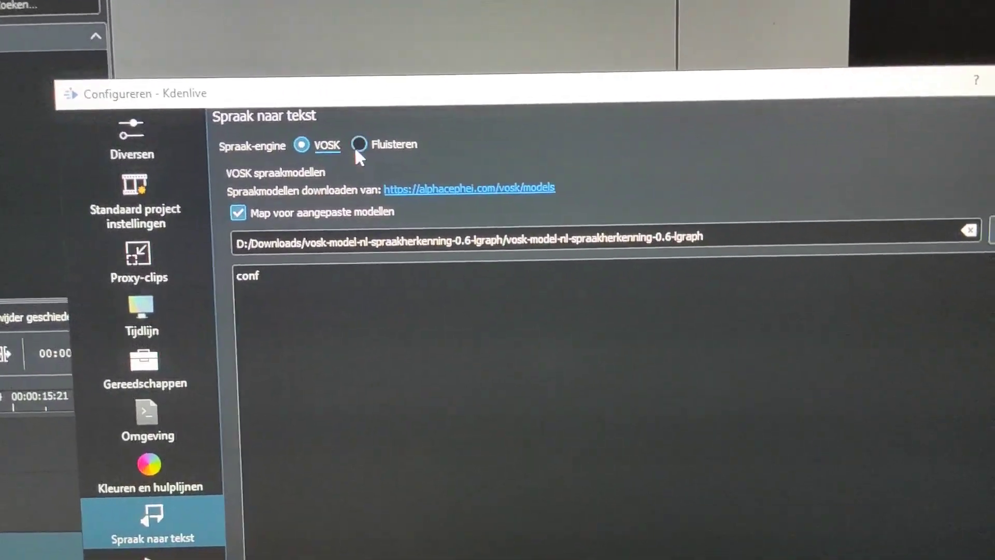
{"action": "left_click", "coordinate": [363, 161]}
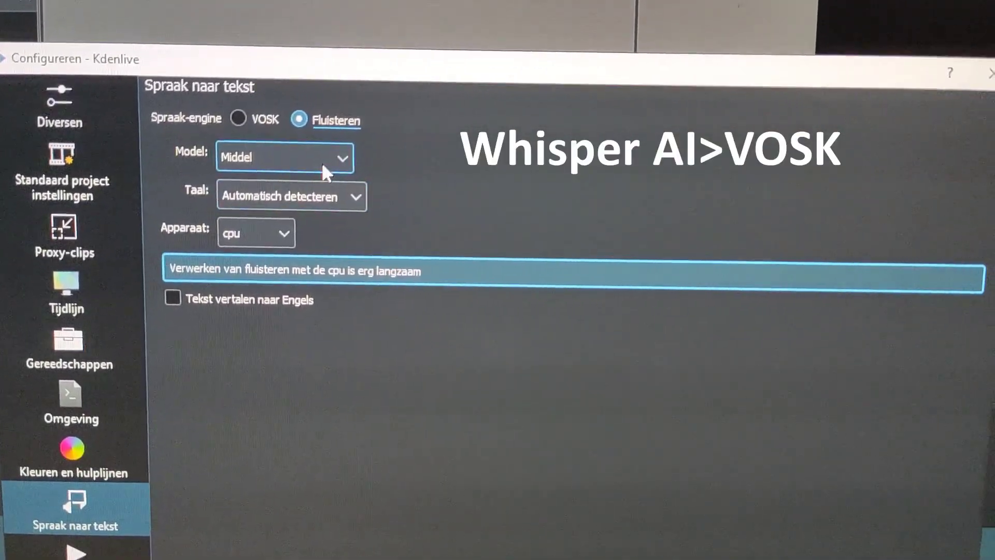
Step: Review the available Fluisteren models, keep Middel as the model and confirm the configuration
{"action": "left_click", "coordinate": [321, 164]}
{"action": "left_click", "coordinate": [354, 162]}
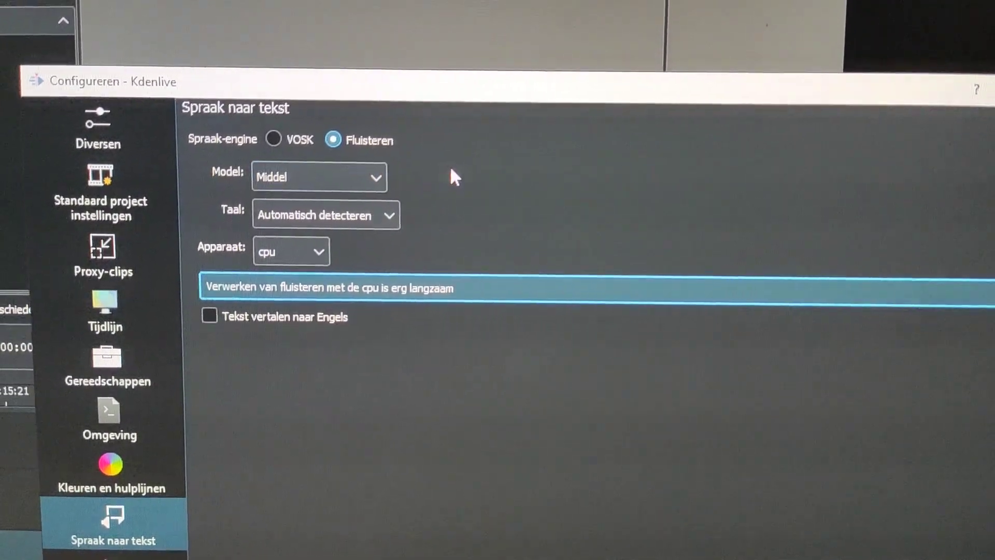
{"action": "left_click", "coordinate": [375, 192]}
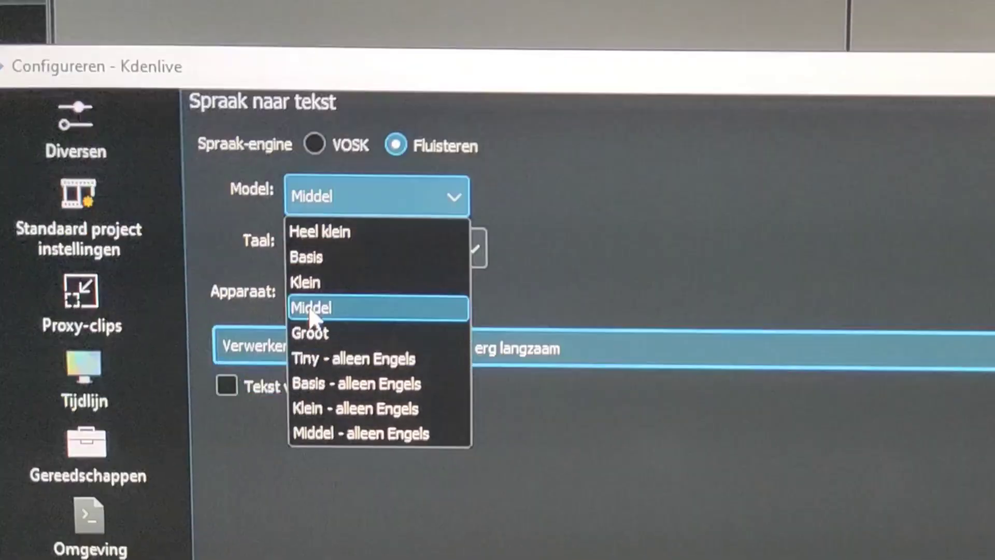
{"action": "left_click", "coordinate": [359, 316]}
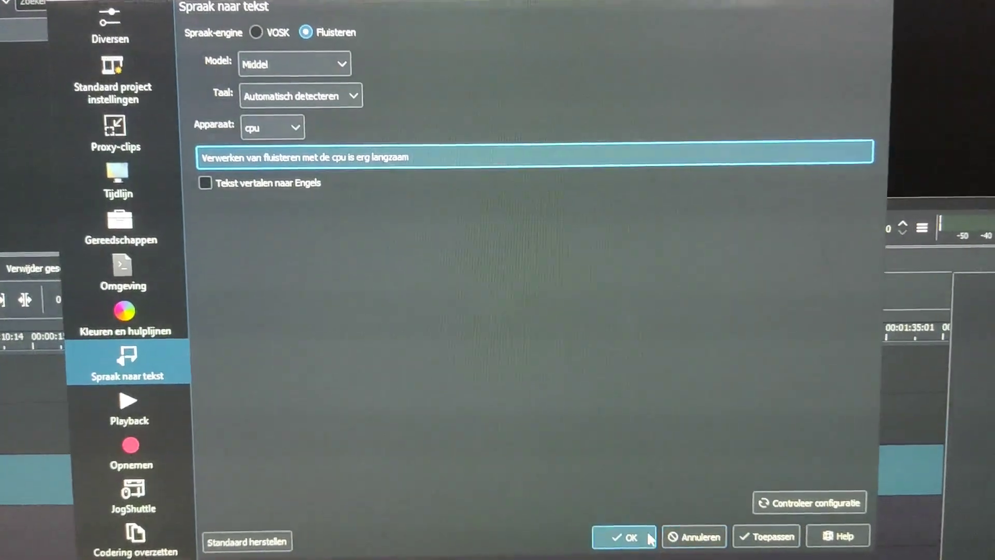
{"action": "left_click", "coordinate": [839, 559]}
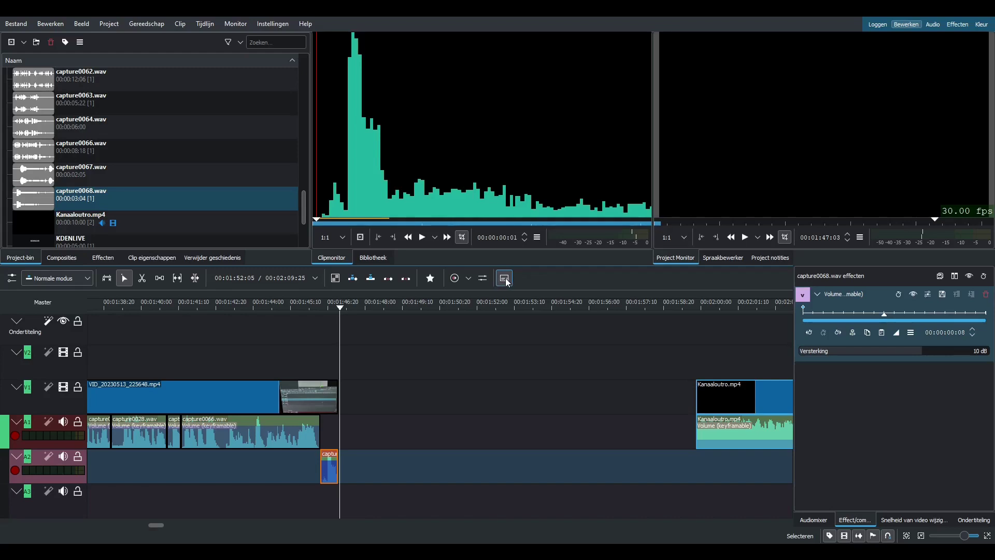
Step: Show the subtitle track and generate a subtitle for the capture0066.wav clip by speech recognition with model Middel and language Engels
{"action": "left_click", "coordinate": [504, 277]}
{"action": "left_click", "coordinate": [504, 278]}
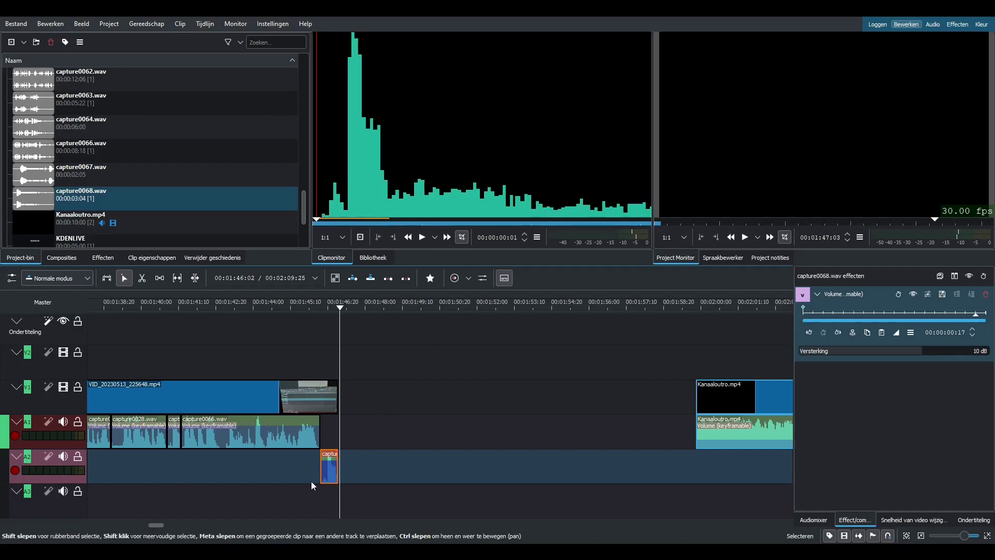
{"action": "left_click", "coordinate": [386, 434]}
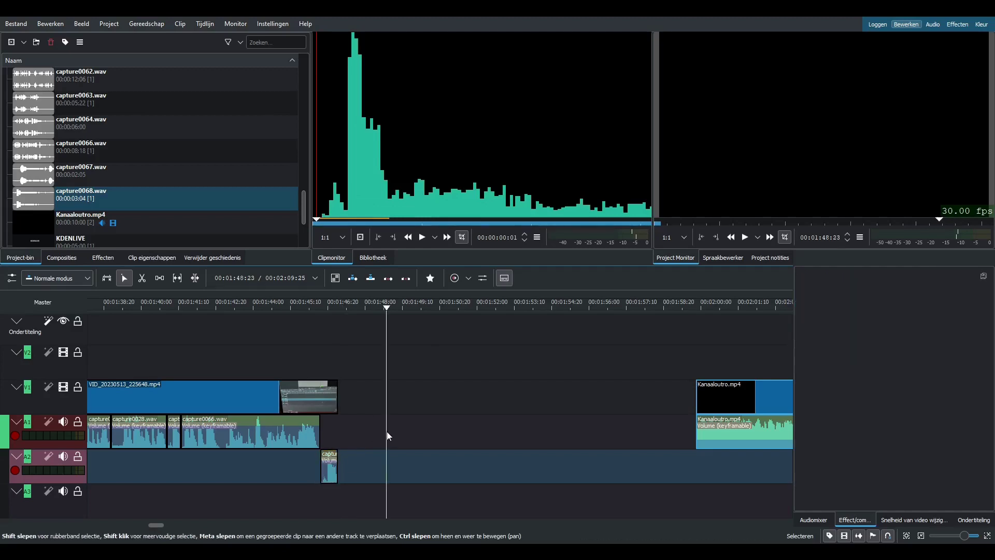
{"action": "left_click", "coordinate": [284, 428]}
{"action": "left_click", "coordinate": [334, 467]}
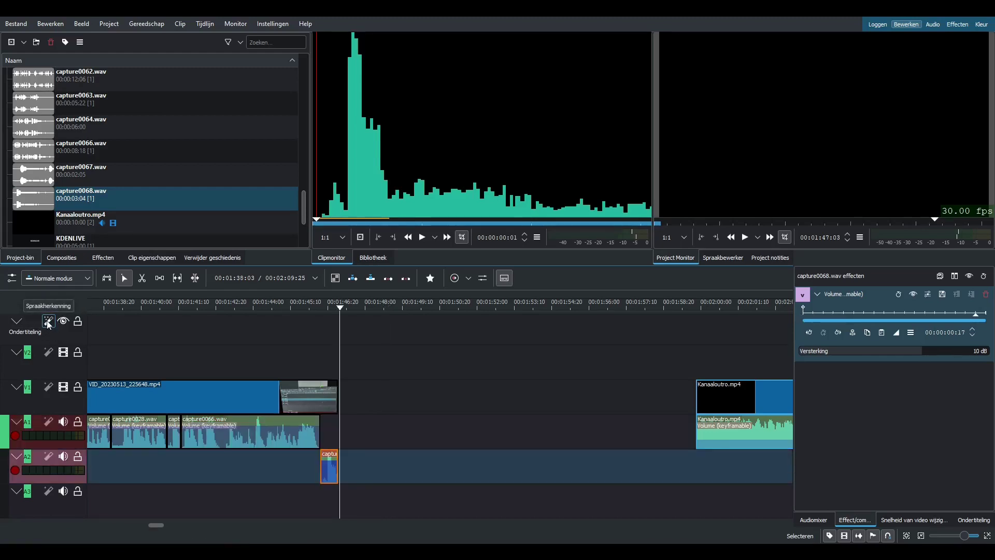
{"action": "left_click", "coordinate": [49, 321]}
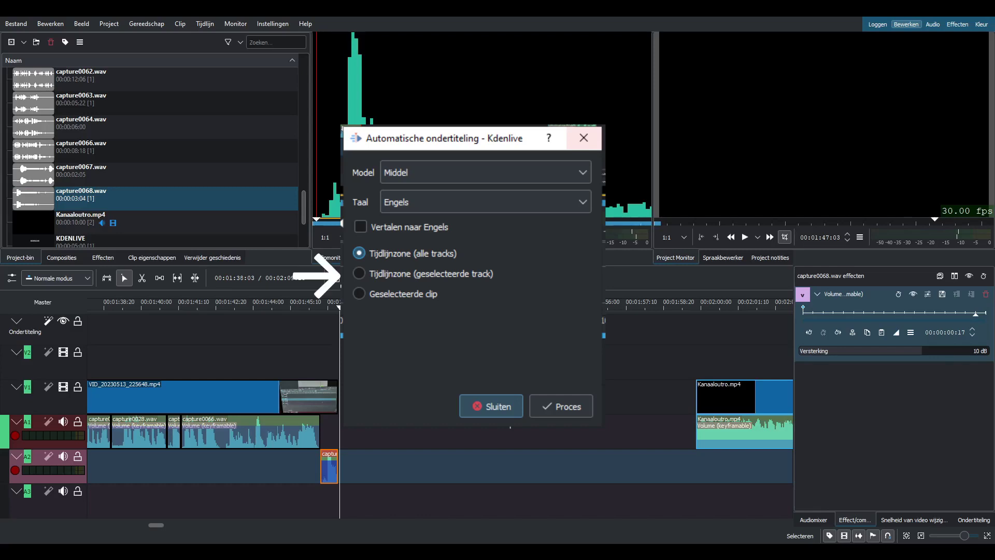
{"action": "left_click", "coordinate": [249, 433]}
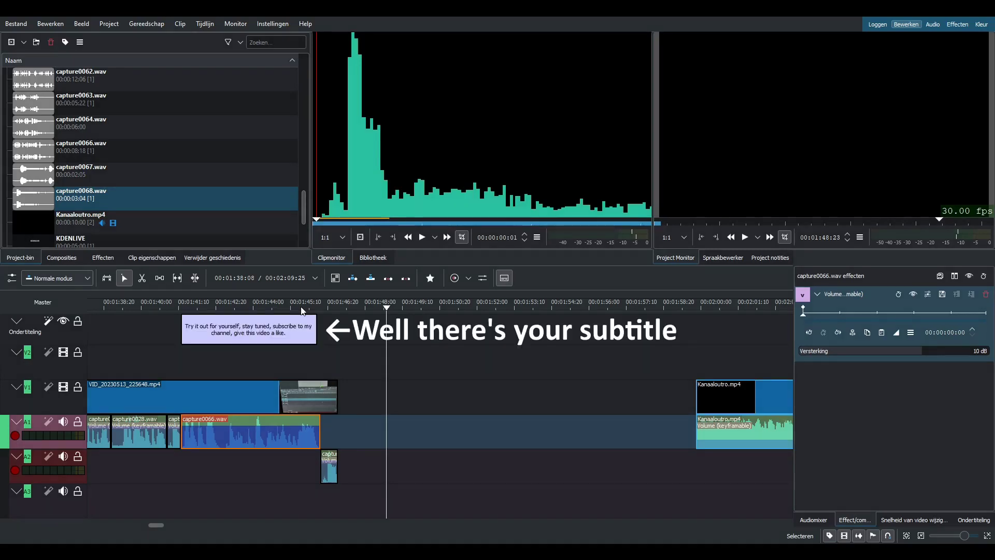
Step: Select the generated subtitle and scrub the playhead across it to preview the text over the video
{"action": "left_click", "coordinate": [278, 334]}
{"action": "left_click_drag", "start_coordinate": [390, 307], "coordinate": [191, 343]}
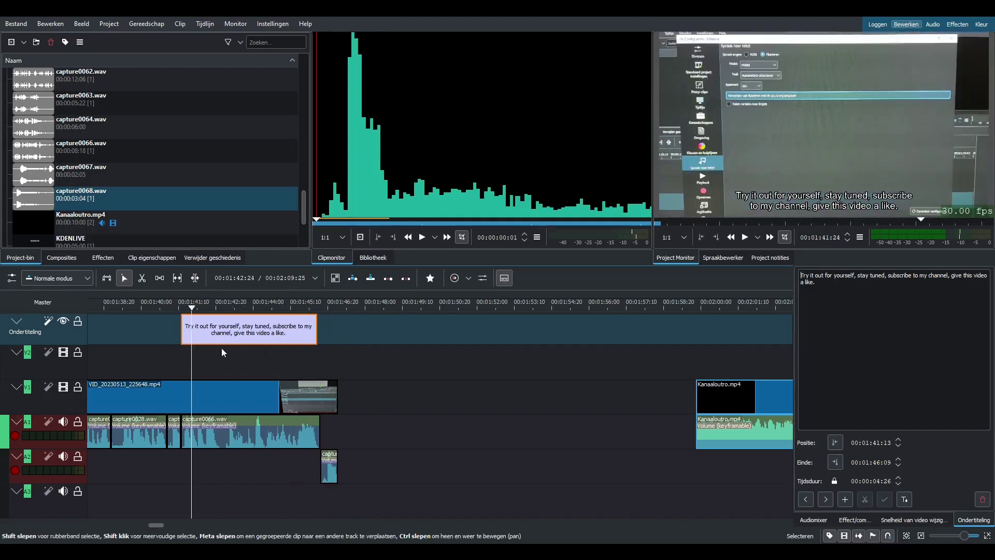
{"action": "left_click", "coordinate": [323, 340]}
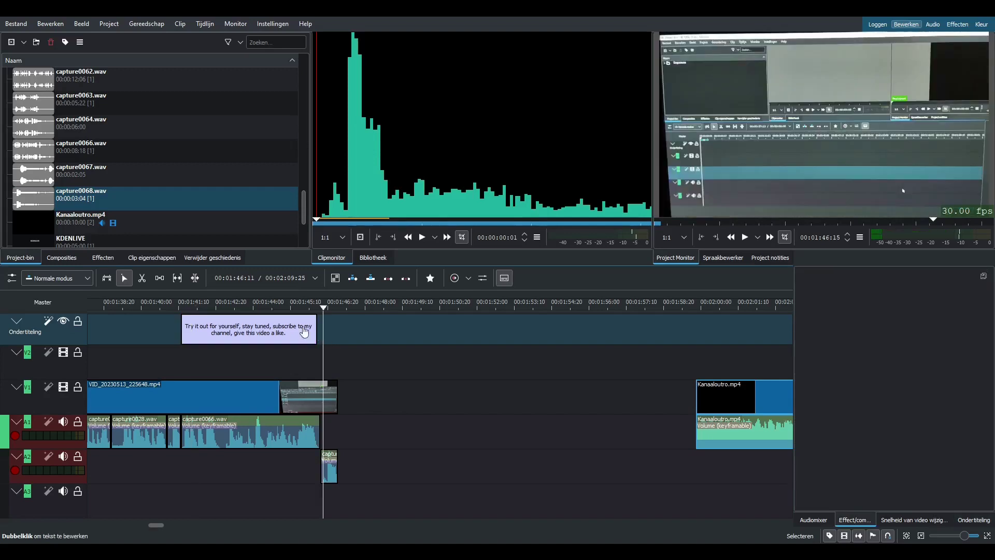
{"action": "left_click_drag", "start_coordinate": [318, 310], "coordinate": [222, 313]}
{"action": "left_click", "coordinate": [273, 339]}
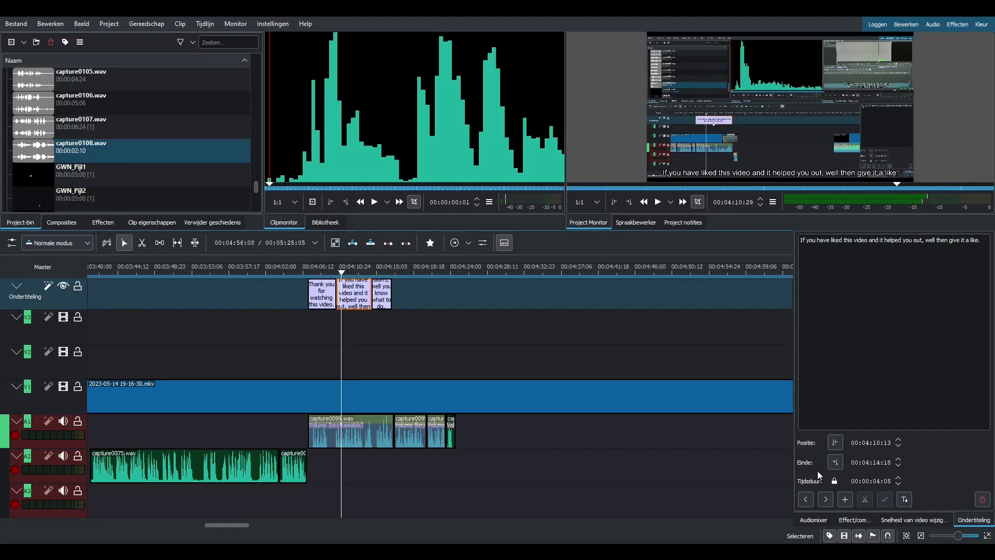
Step: Open the style options for the "If you have liked this video" subtitle and toggle the custom font on and off
{"action": "left_click", "coordinate": [906, 500]}
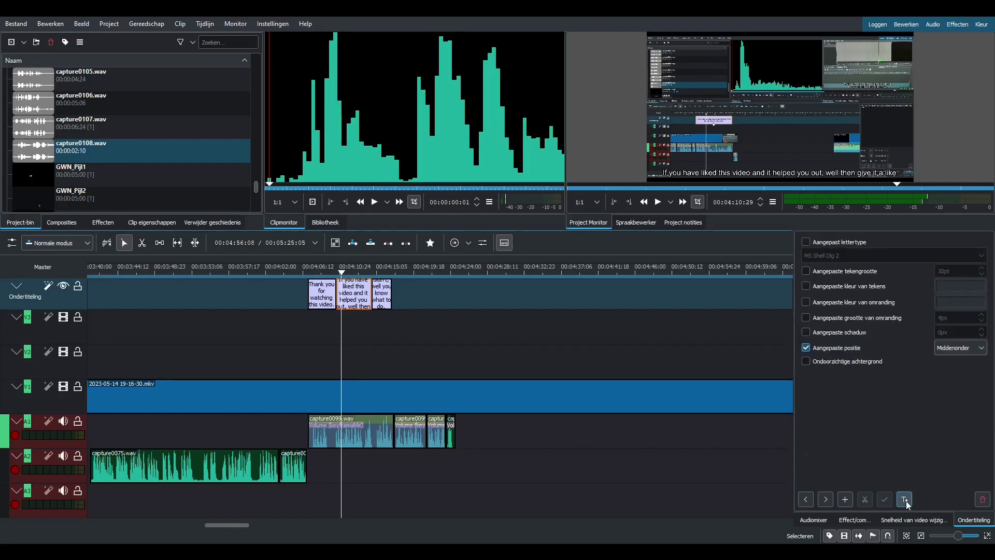
{"action": "left_click", "coordinate": [847, 246]}
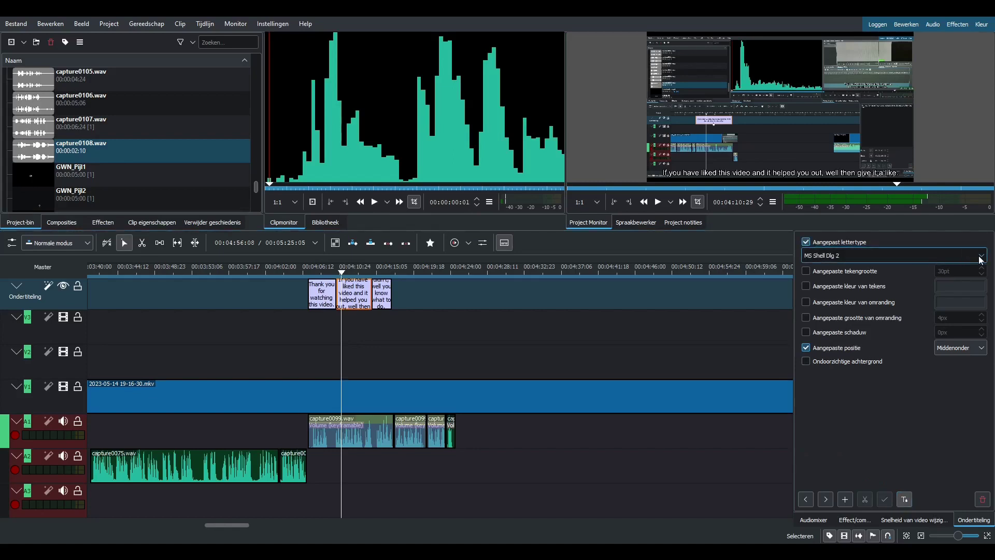
{"action": "left_click", "coordinate": [820, 244]}
Step: Try a custom font size on the subtitle, adjusting it from 30pt, and turn the custom size off again
{"action": "left_click", "coordinate": [863, 271]}
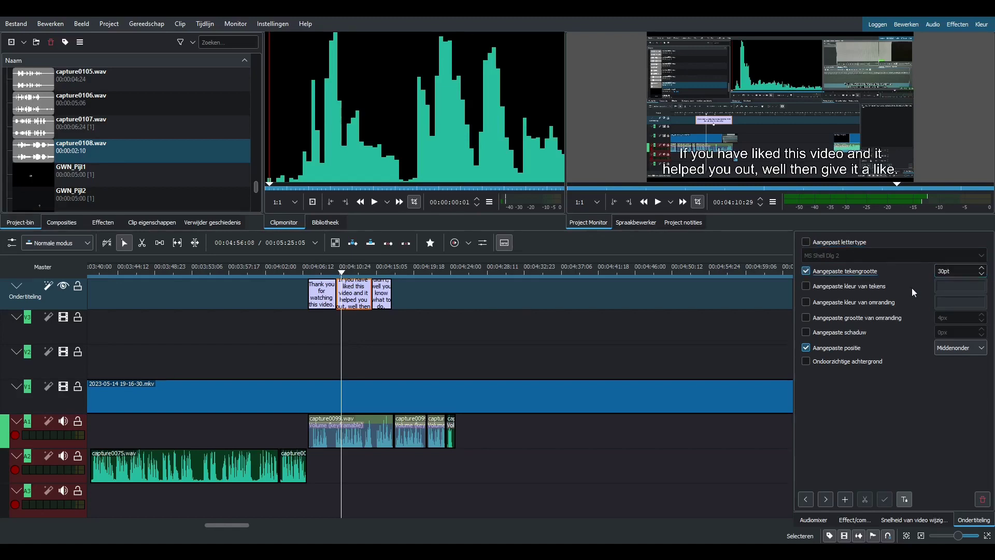
{"action": "left_click", "coordinate": [982, 274]}
{"action": "left_click", "coordinate": [982, 273]}
{"action": "left_click", "coordinate": [982, 274]}
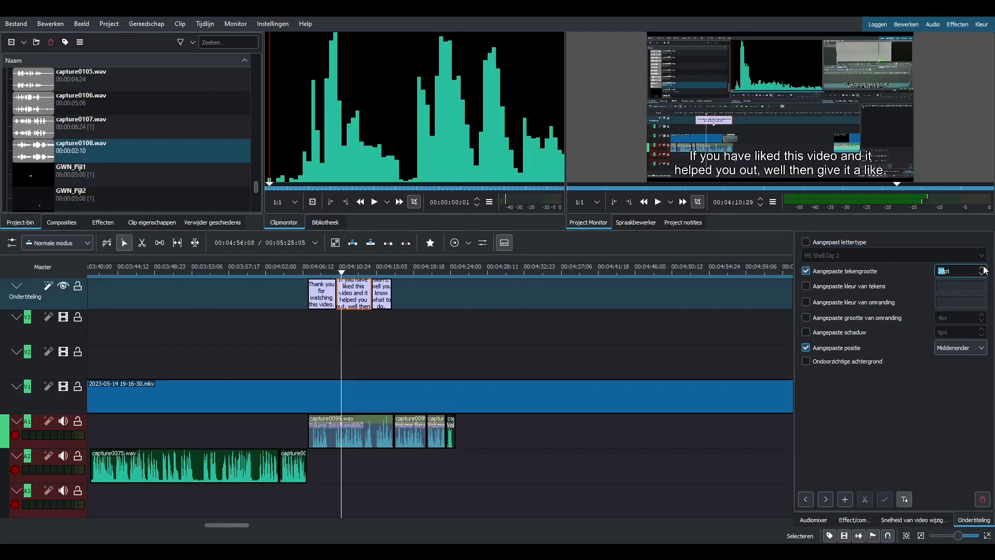
{"action": "left_click", "coordinate": [983, 268]}
{"action": "left_click", "coordinate": [983, 268]}
{"action": "left_click", "coordinate": [983, 268]}
{"action": "left_click", "coordinate": [868, 273]}
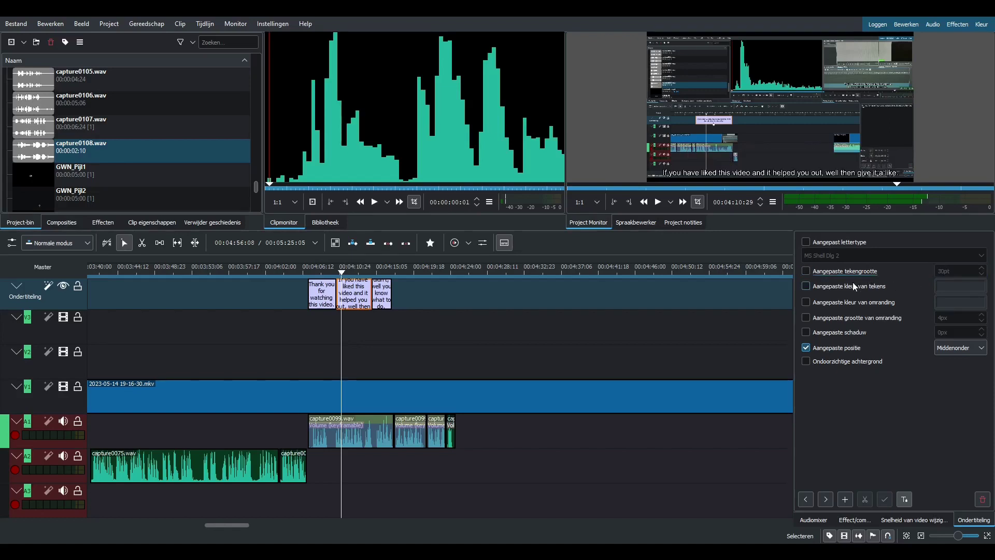